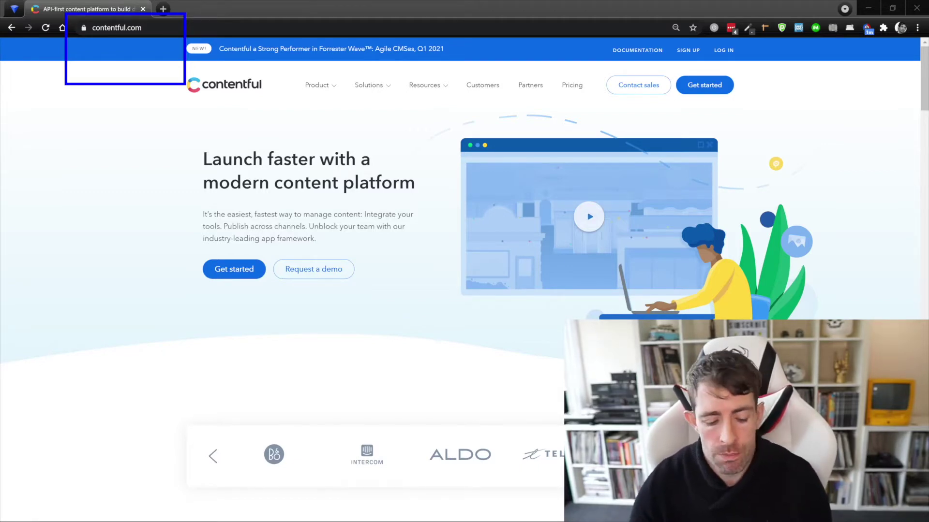
# Log in to Contentful with the GitHub account
pyautogui.press('Escape')
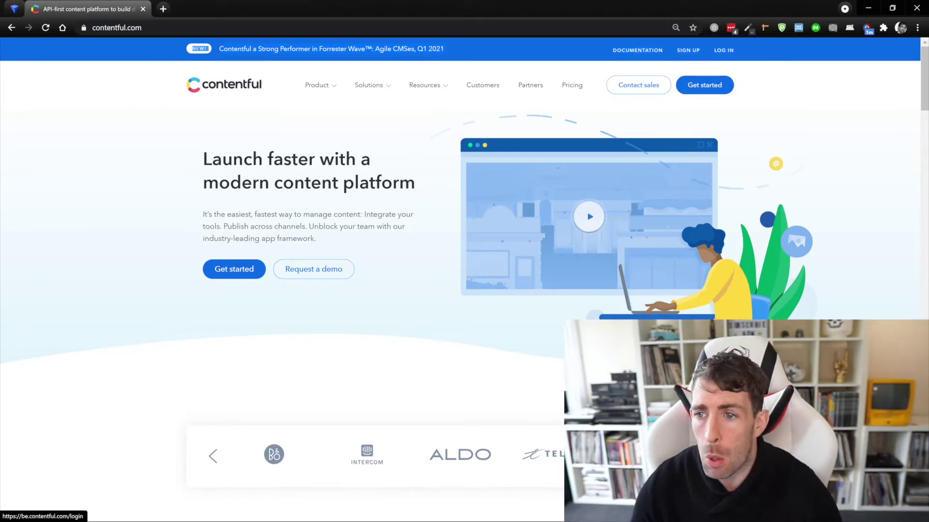
pyautogui.click(723, 50)
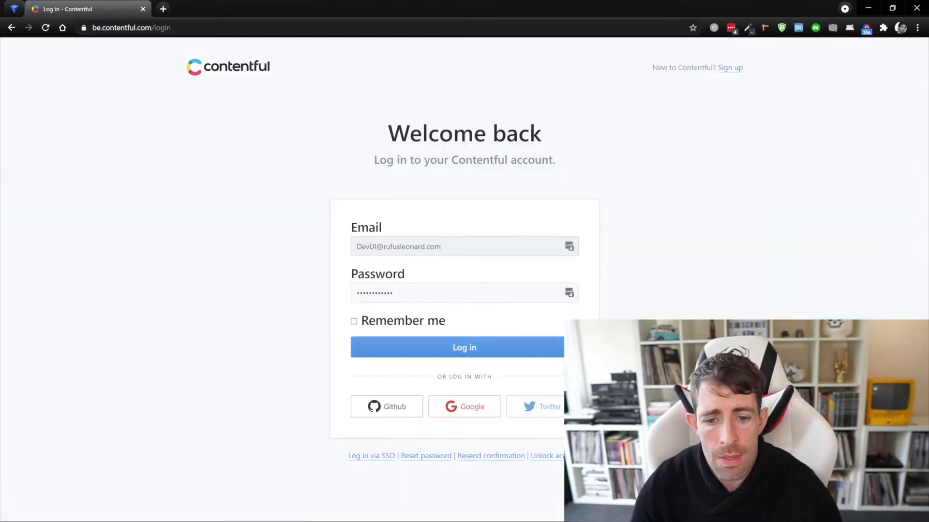
pyautogui.click(386, 406)
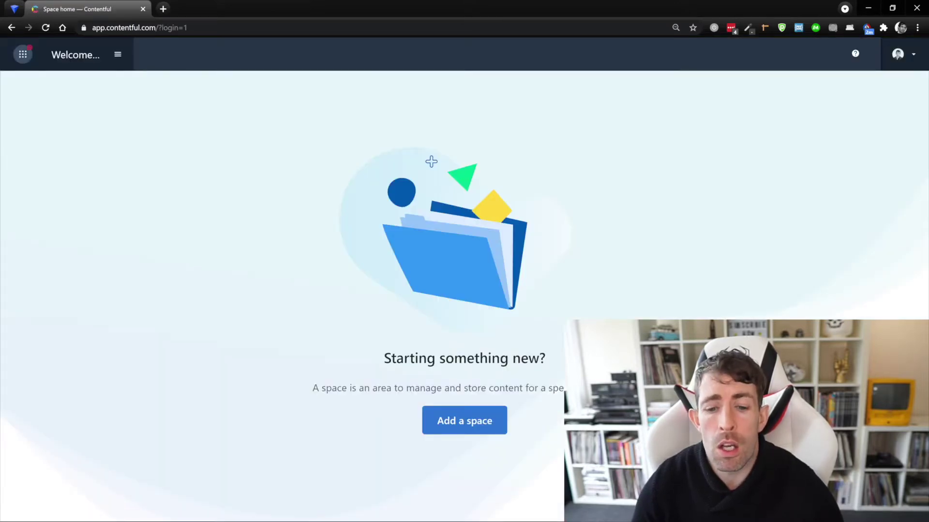
# Start adding a new space and choose the free Community space size
pyautogui.moveTo(363, 363); pyautogui.dragTo(580, 471)
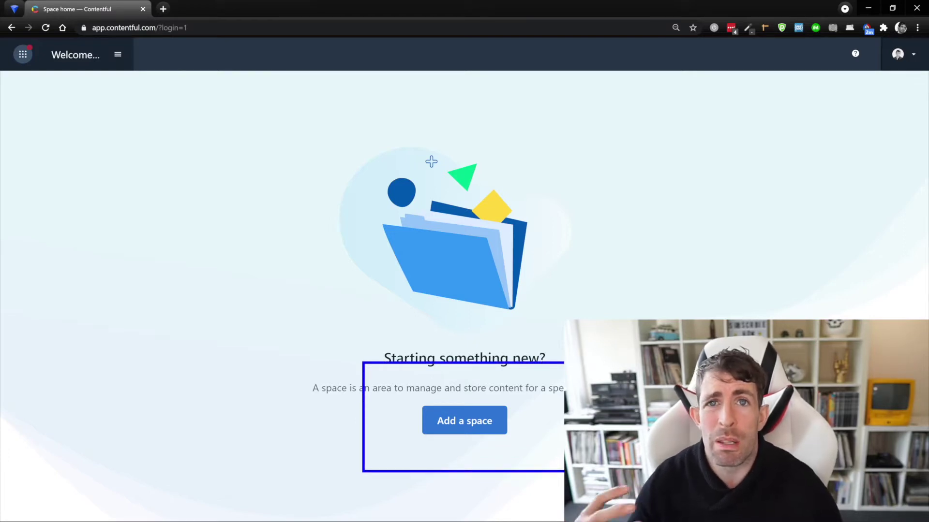
pyautogui.press('Escape')
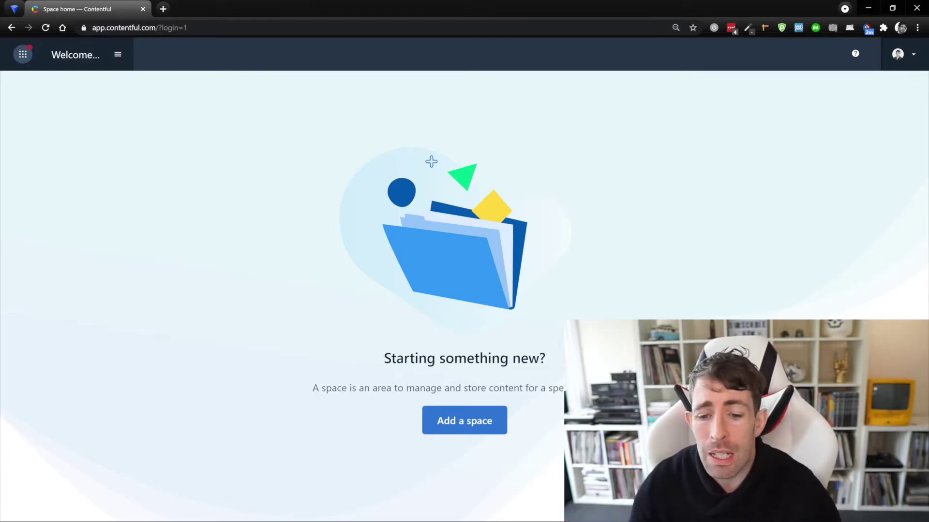
pyautogui.click(464, 420)
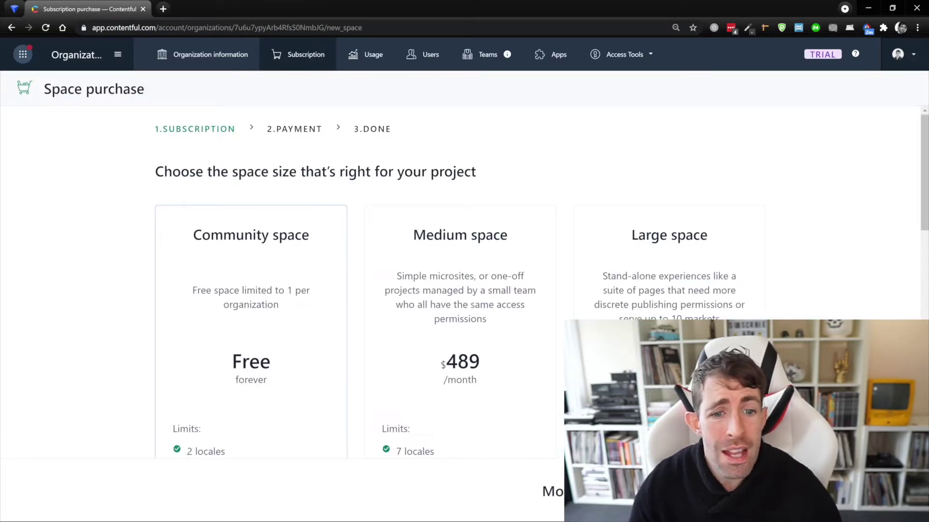
pyautogui.click(251, 310)
# Compare the prices and limits of the Community, Medium and Large space sizes
pyautogui.scroll(4, 251, 310)
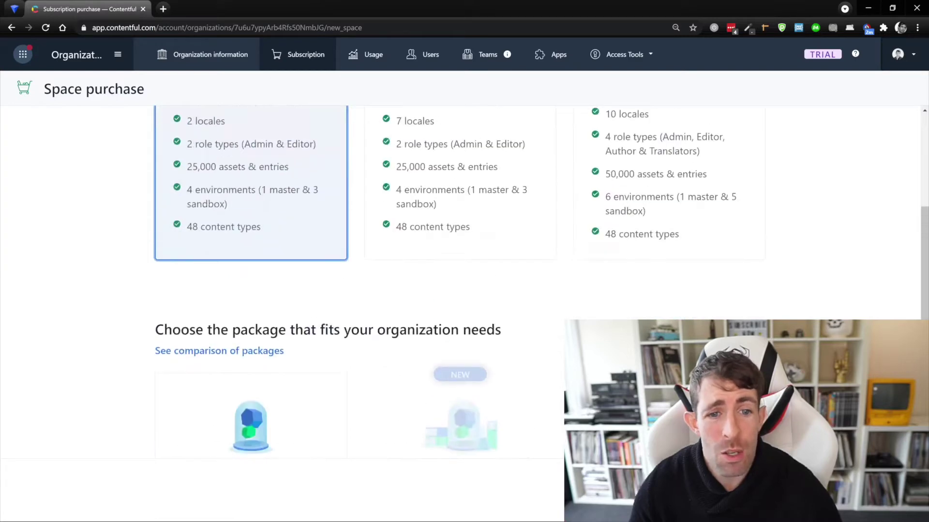
pyautogui.scroll(3, 459, 242)
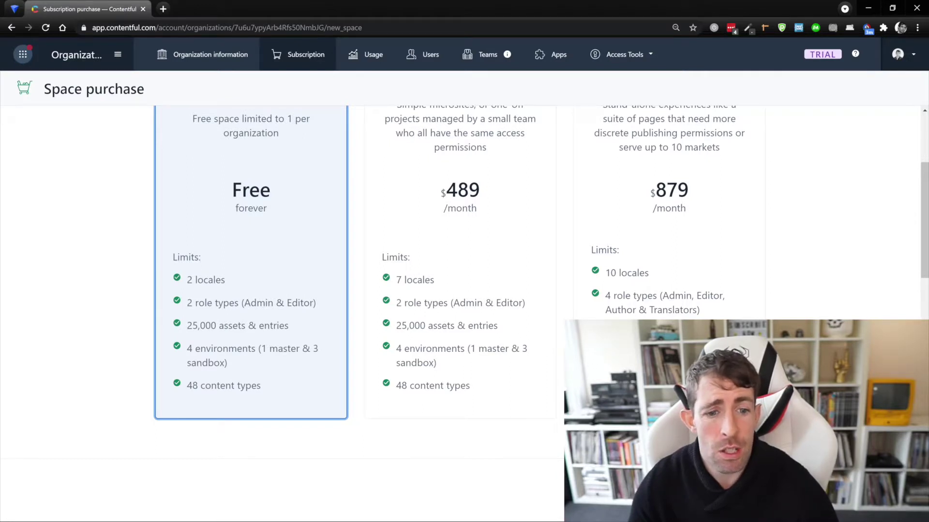
pyautogui.scroll(-1, 540, 282)
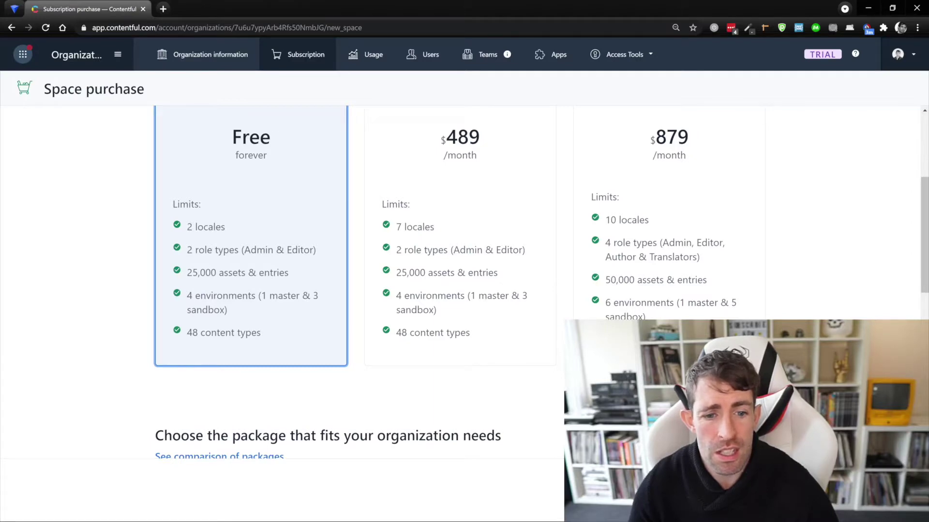
pyautogui.scroll(-1, 358, 282)
pyautogui.scroll(3, 358, 282)
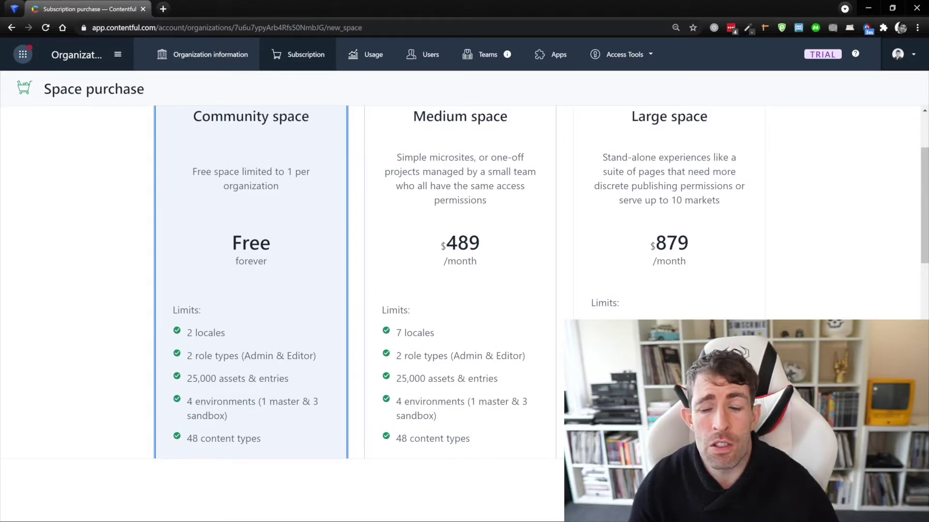
pyautogui.scroll(-1, 358, 282)
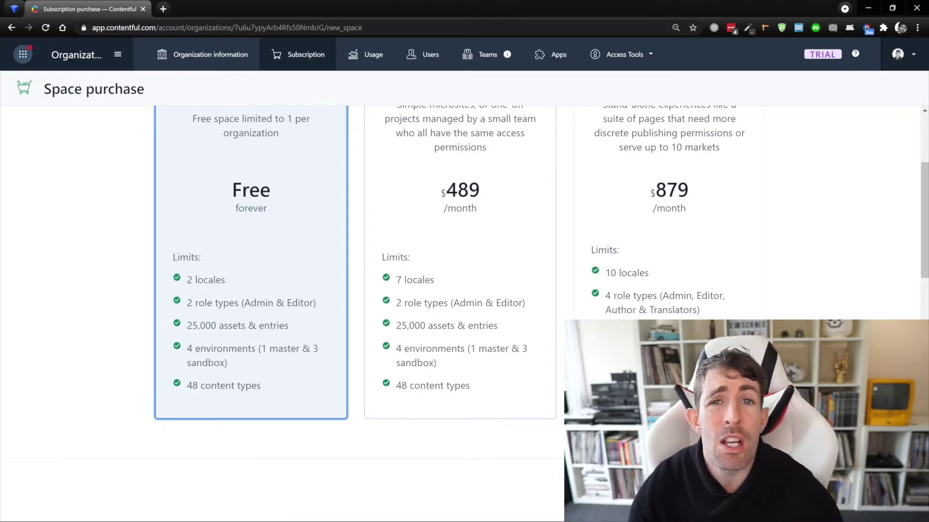
pyautogui.scroll(-1, 358, 282)
pyautogui.scroll(-3, 358, 282)
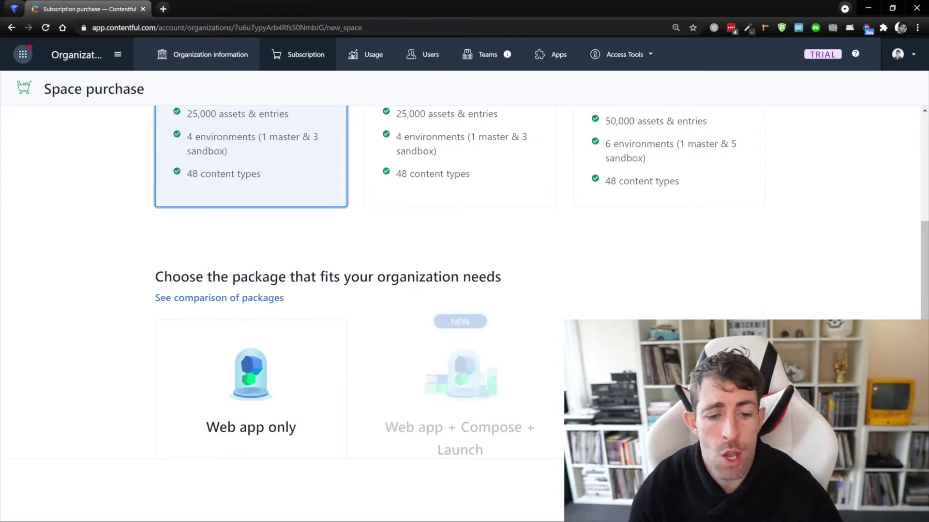
# Choose the Web app only package for the organization
pyautogui.scroll(-2, 358, 282)
pyautogui.click(271, 333)
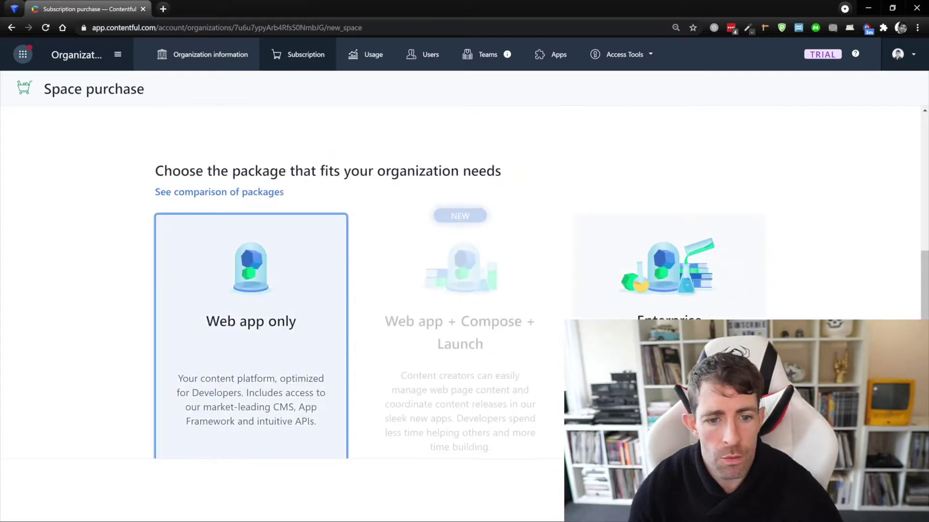
pyautogui.scroll(-1, 464, 280)
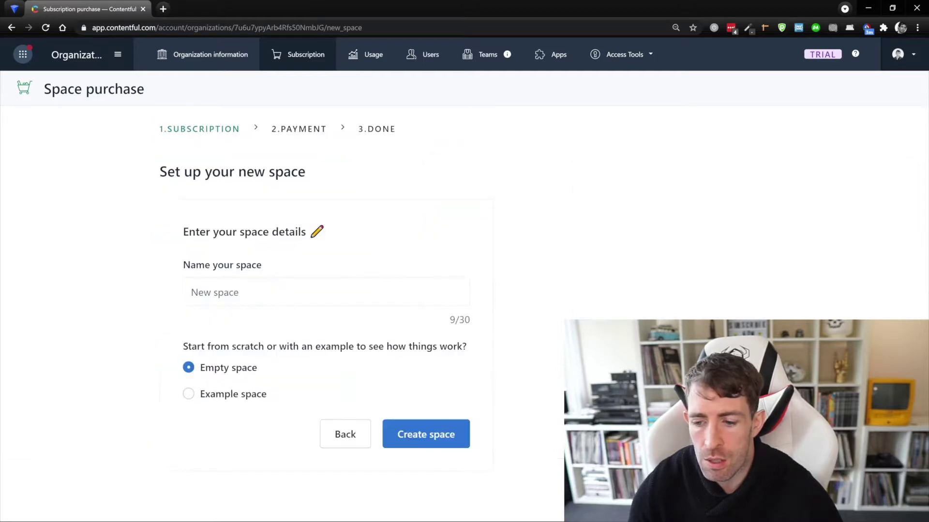
# Name the empty space with the owner's name followed by "-sample-site" and create it
pyautogui.click(252, 293)
pyautogui.hotkey('ctrl', 'a')
pyautogui.write('jondjkon')
pyautogui.press('BackSpace')
pyautogui.press('BackSpace')
pyautogui.press('BackSpace')
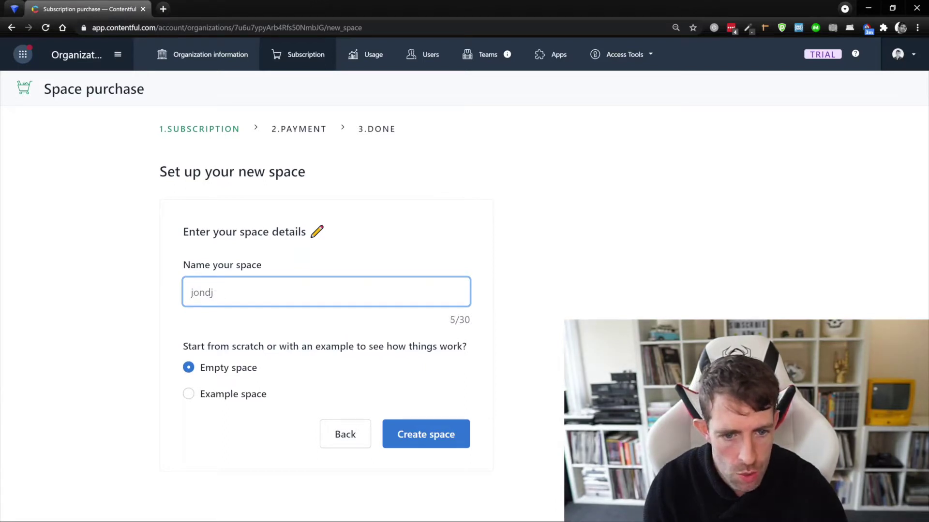
pyautogui.write('ones-sample-s')
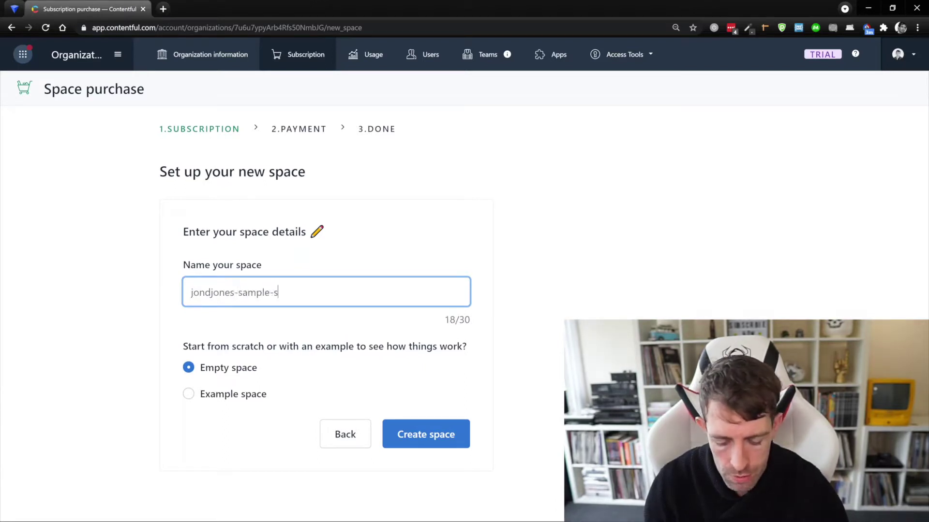
pyautogui.write('ite')
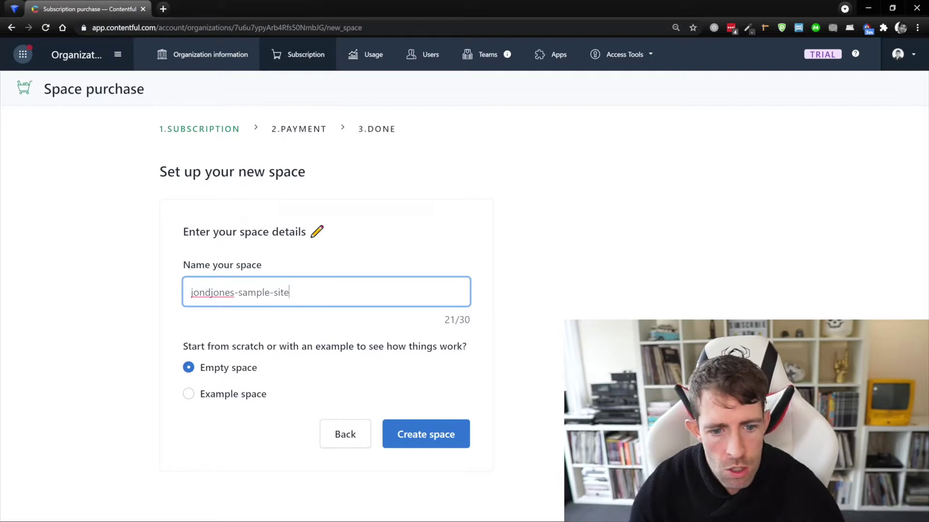
pyautogui.press('Return')
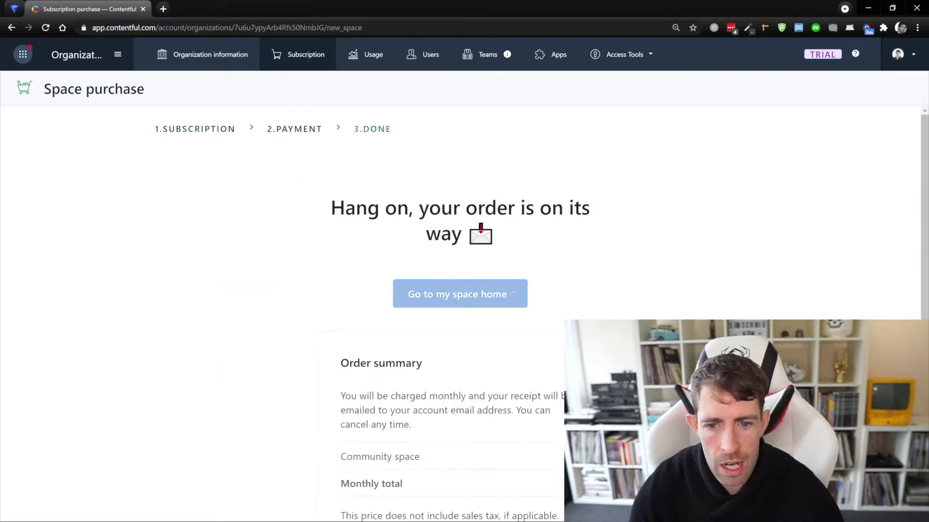
# Go to the new space's home and open its content model
pyautogui.click(460, 308)
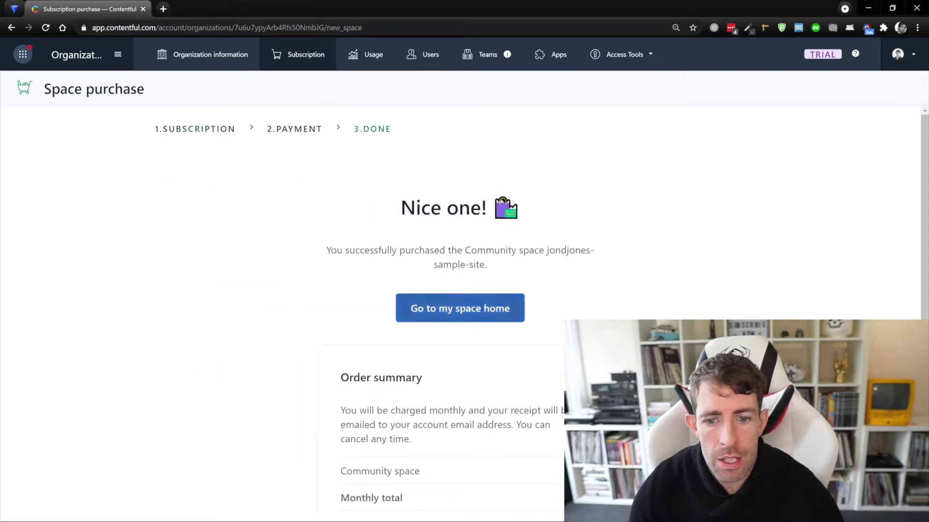
pyautogui.click(459, 308)
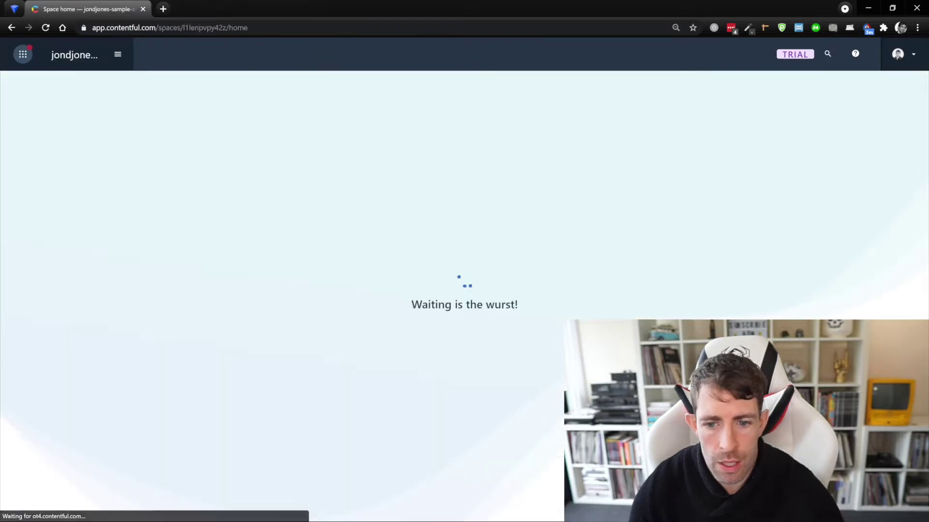
pyautogui.click(117, 54)
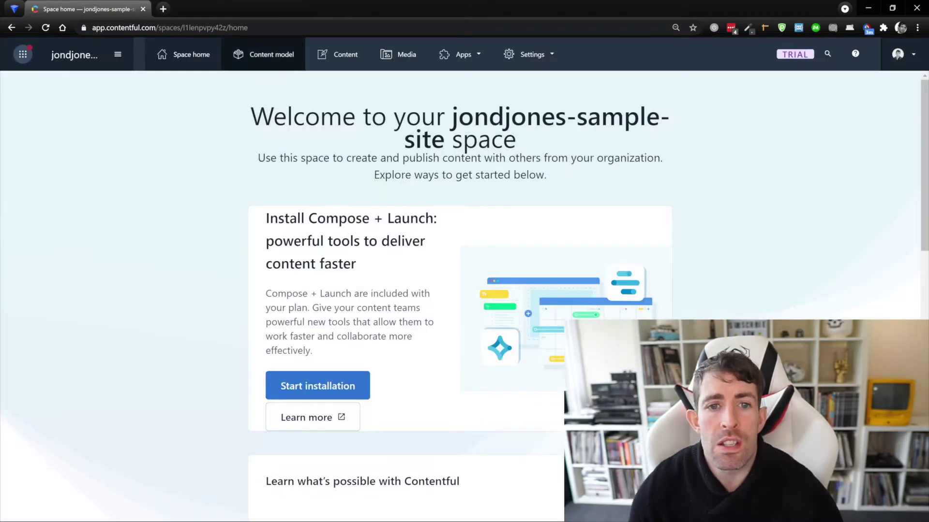
pyautogui.click(264, 54)
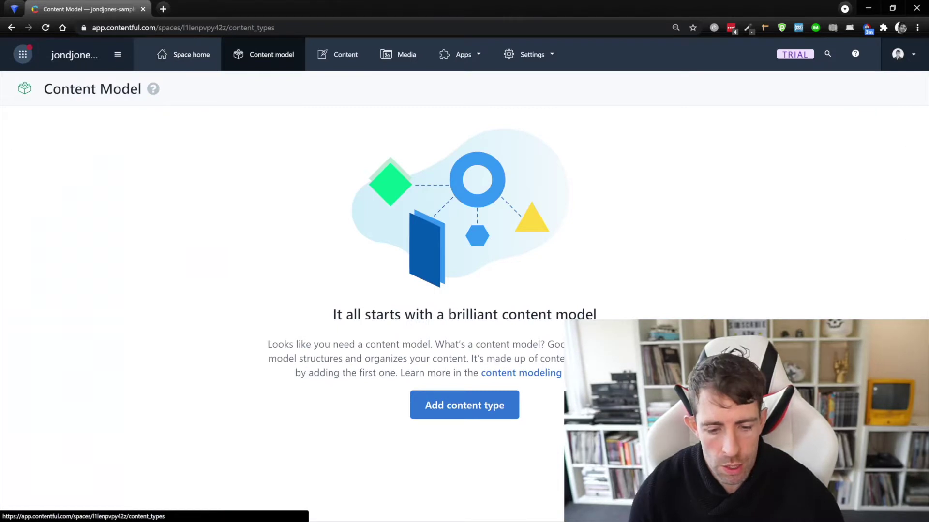
# Create a content type named Page with the description "Main Page tempalte"
pyautogui.click(465, 405)
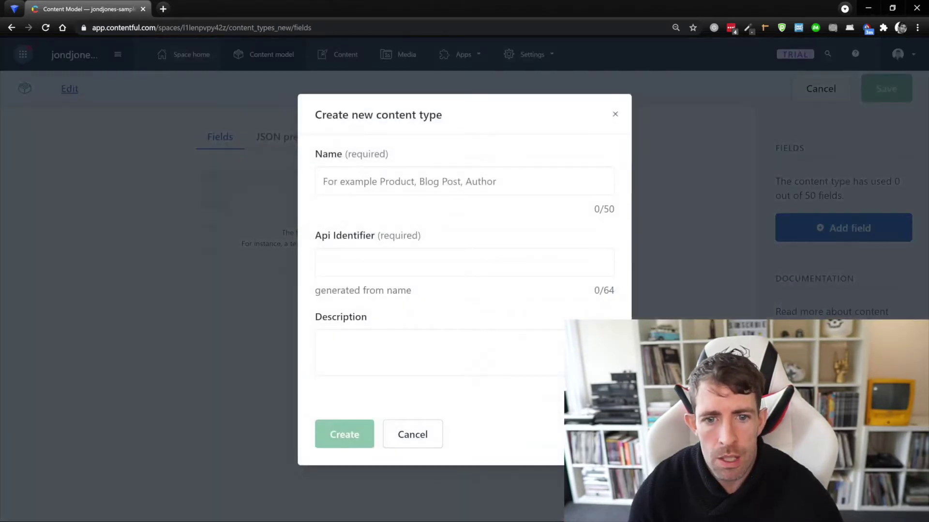
pyautogui.write('Pag')
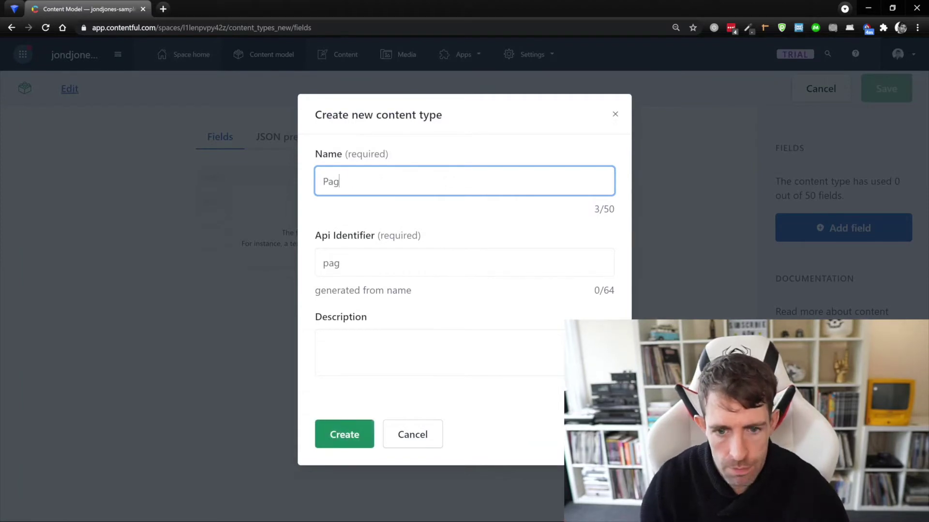
pyautogui.write('e')
pyautogui.click(324, 346)
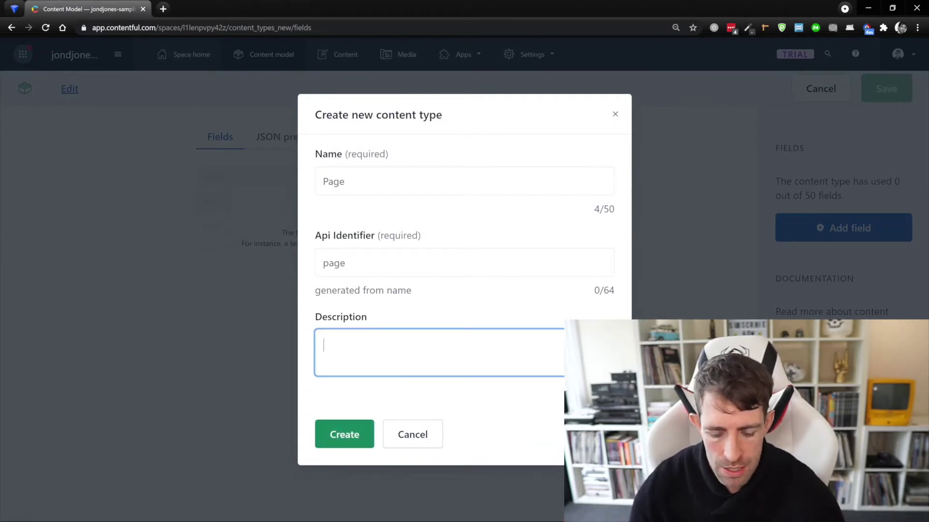
pyautogui.write('Main ')
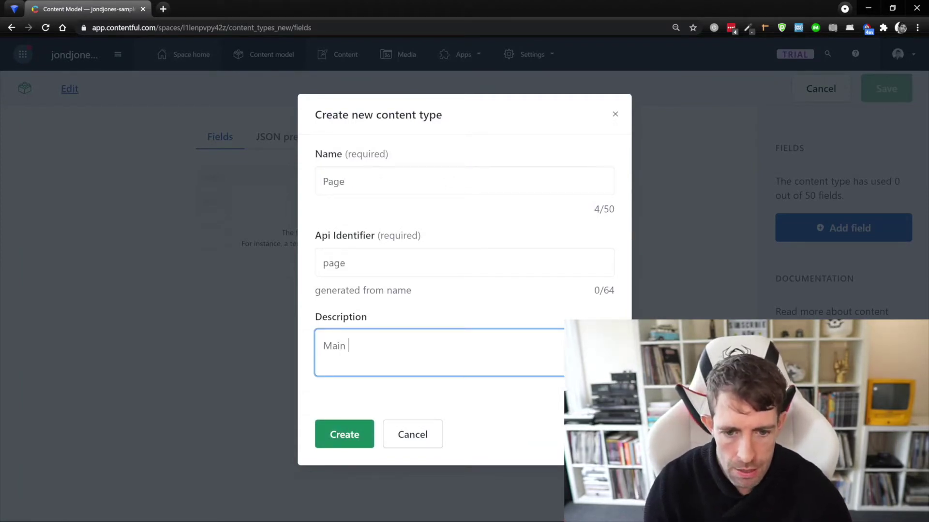
pyautogui.write('Page tempalte')
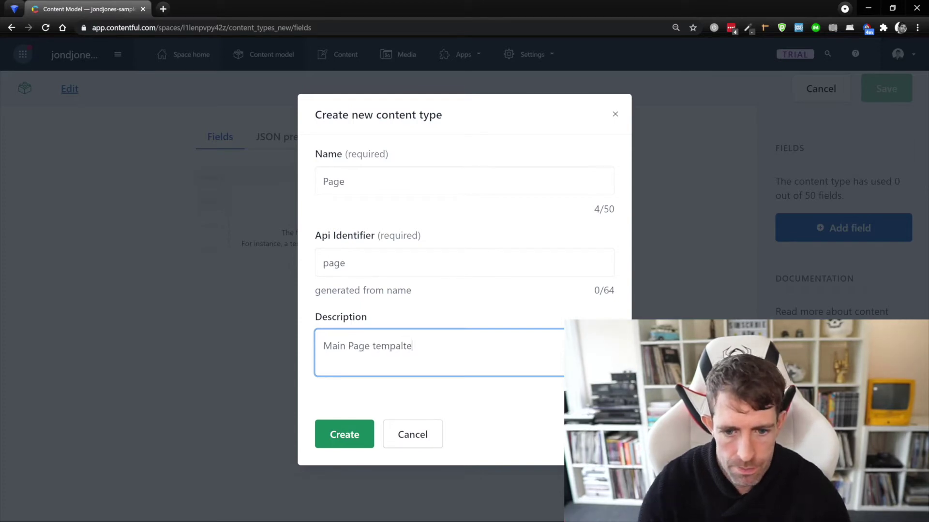
pyautogui.press('Tab')
pyautogui.press('Return')
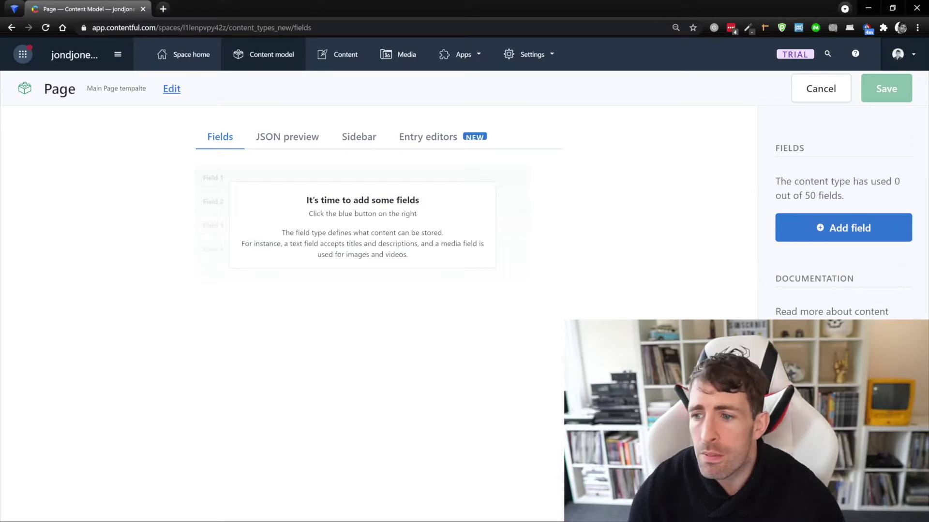
# Add a Rich text field named Title to the Page content type
pyautogui.click(843, 228)
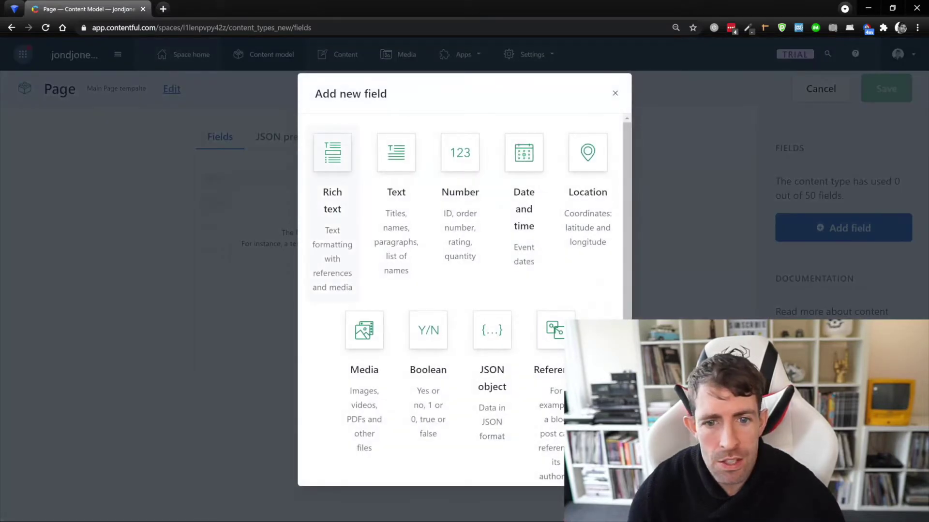
pyautogui.click(332, 153)
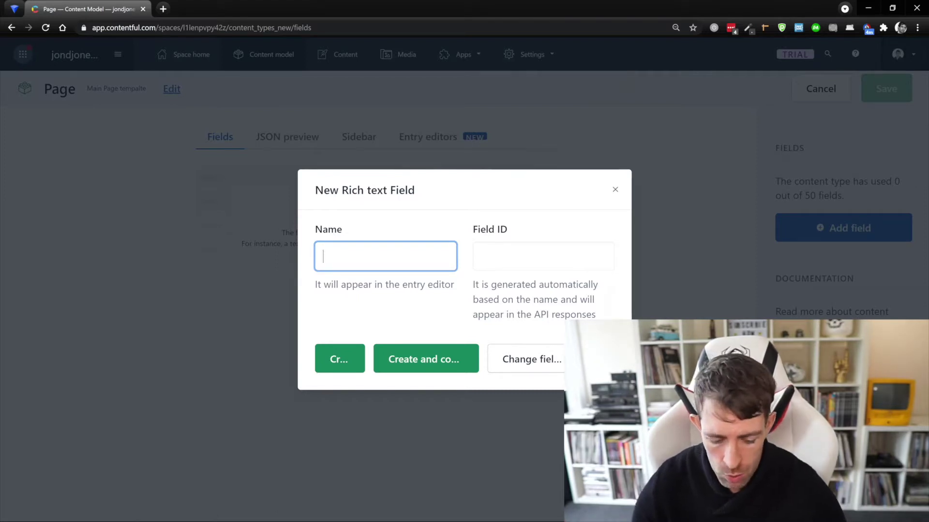
pyautogui.write('Title')
pyautogui.click(340, 358)
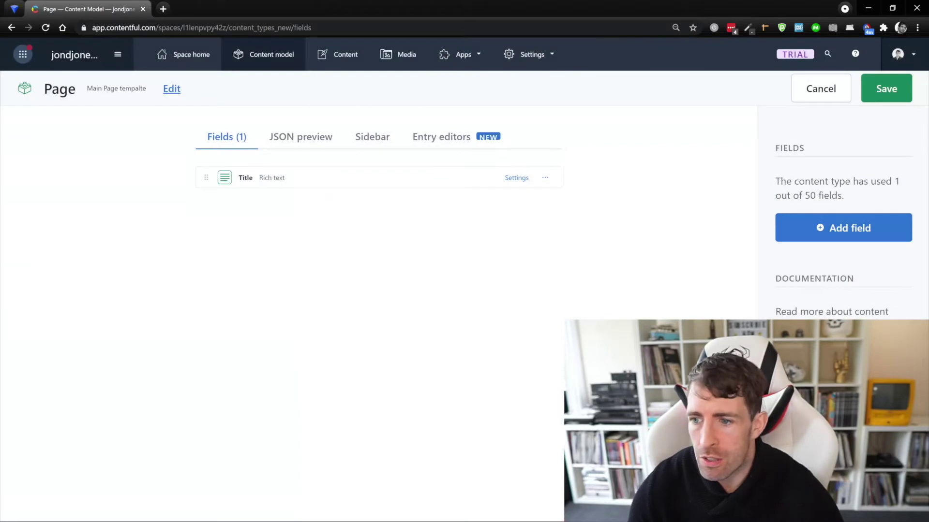
# Add a Boolean field named TrueFalse to the Page content type
pyautogui.click(843, 228)
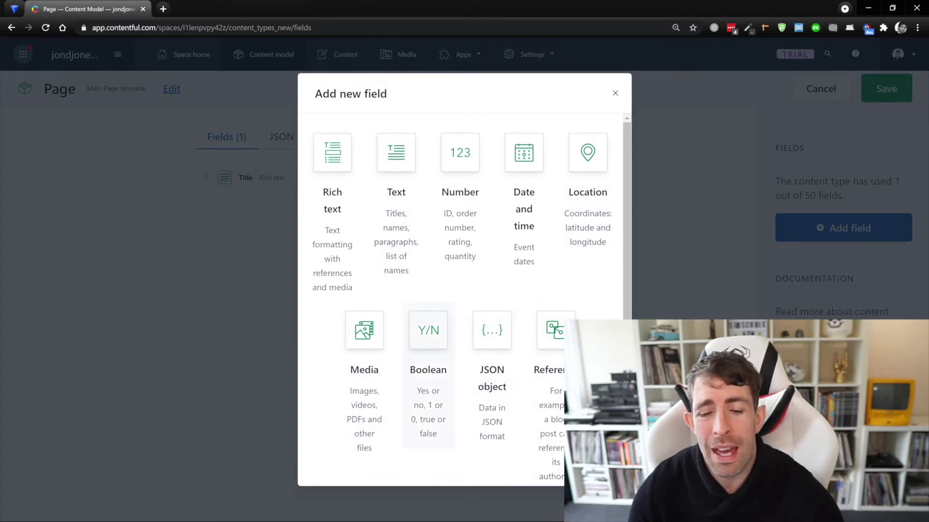
pyautogui.click(429, 338)
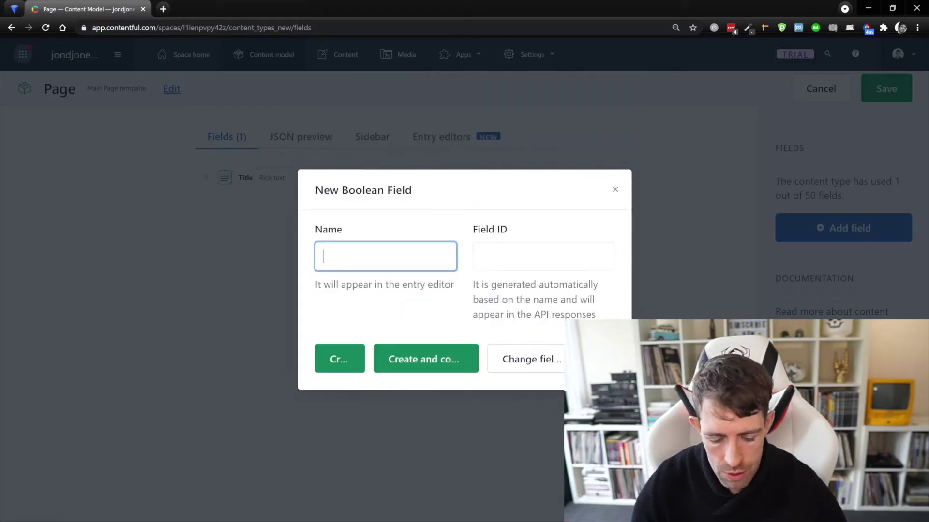
pyautogui.write('TrueFalse')
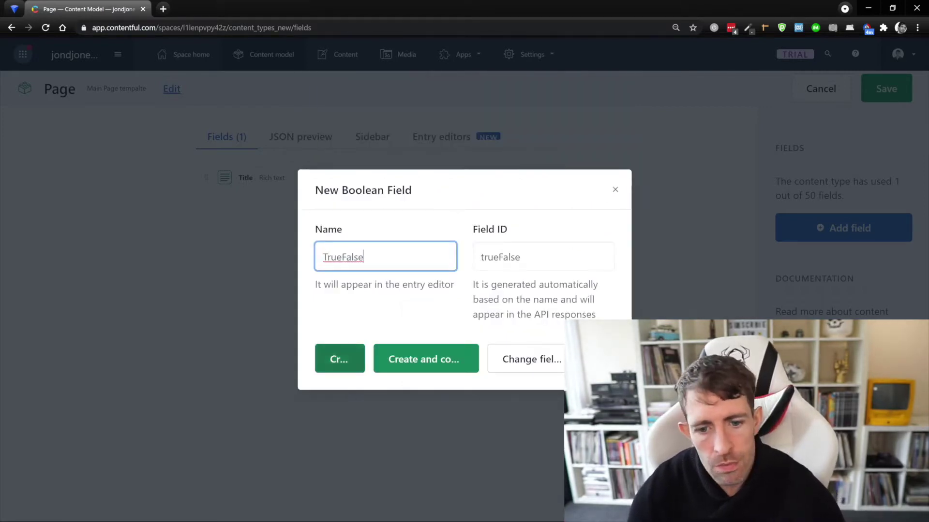
pyautogui.click(339, 358)
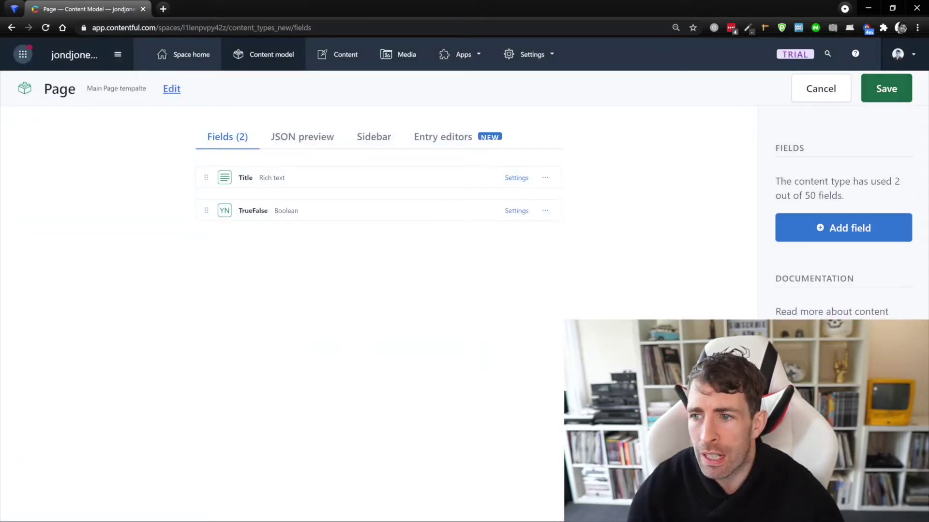
# Save the Page content type and create a new Page entry in the space's content area
pyautogui.click(886, 89)
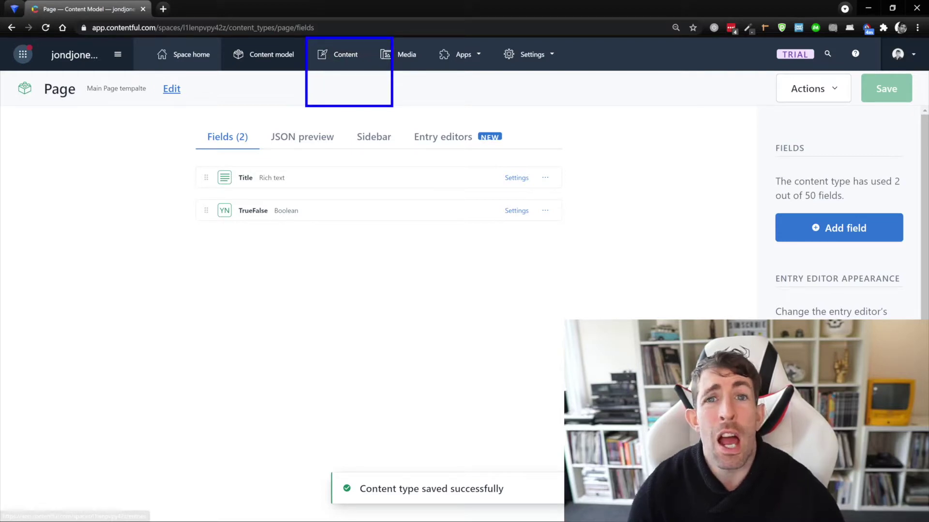
pyautogui.click(338, 54)
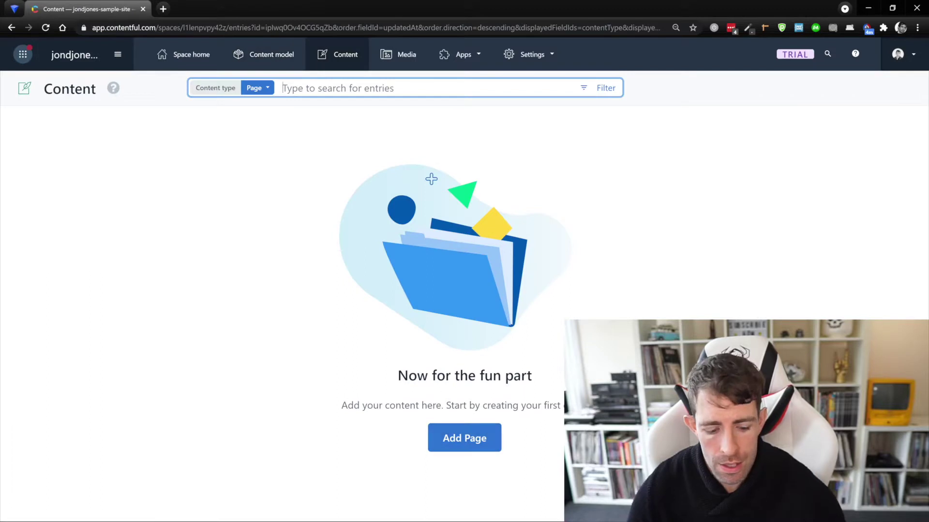
pyautogui.moveTo(588, 408); pyautogui.dragTo(395, 374)
pyautogui.moveTo(338, 364); pyautogui.dragTo(564, 502)
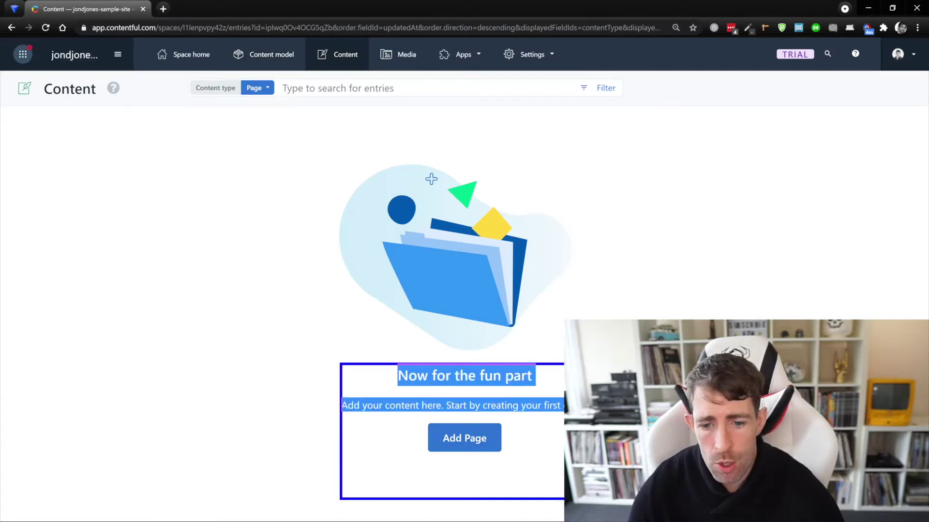
pyautogui.click(465, 438)
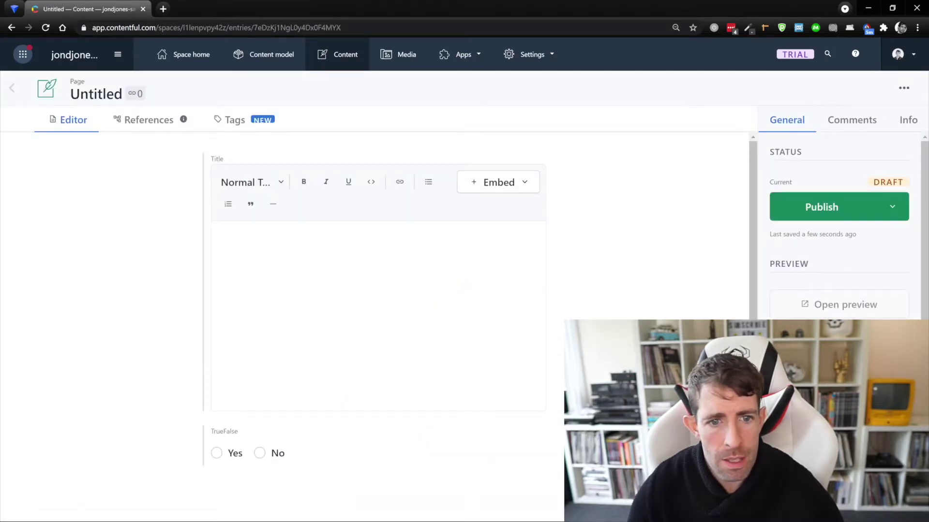
# Fill in the new Page entry with the Title text "Here is my content. Very Nice!" and set TrueFalse to Yes
pyautogui.click(221, 238)
pyautogui.scroll(-2, 378, 290)
pyautogui.scroll(2, 378, 290)
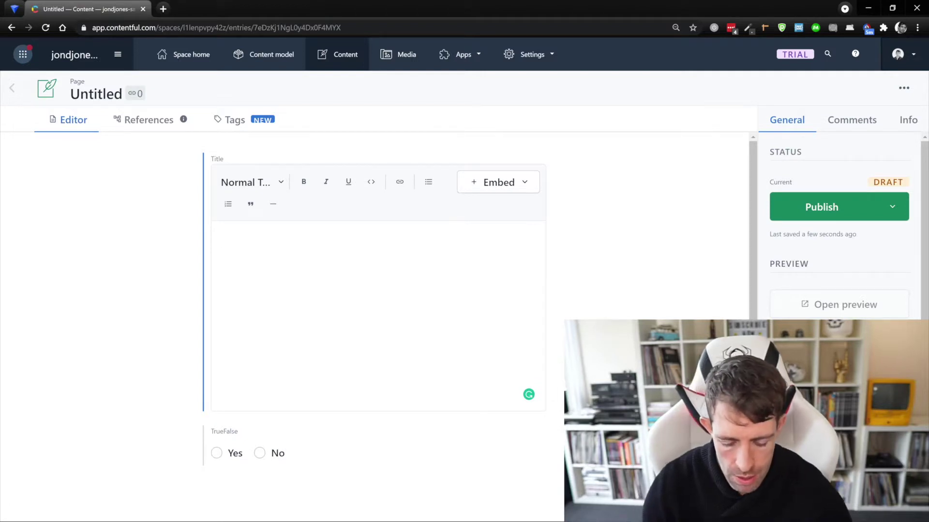
pyautogui.write('Here is my c')
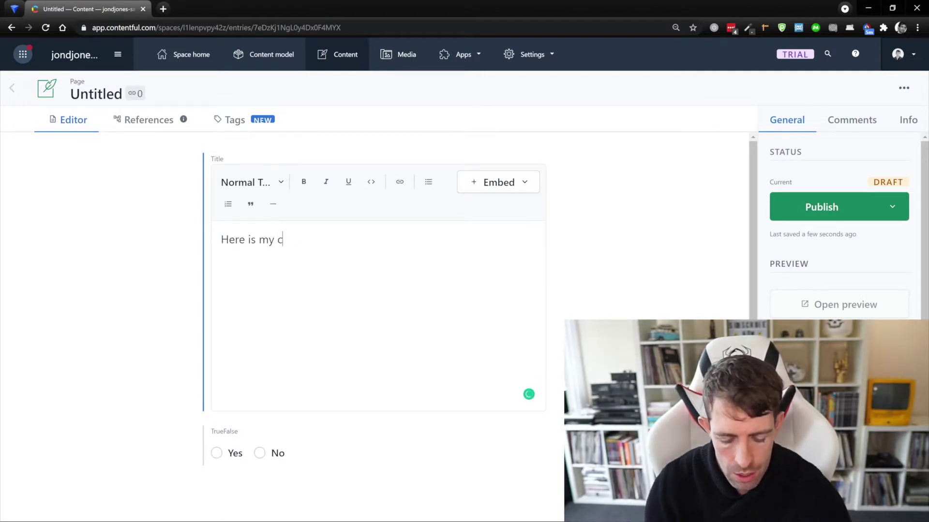
pyautogui.write('ontent.  Very N')
pyautogui.press('BackSpace')
pyautogui.press('BackSpace')
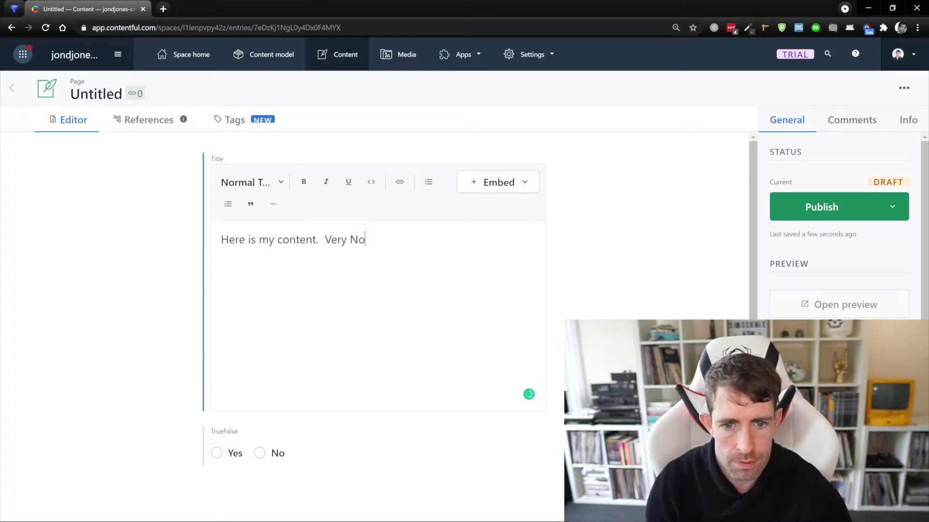
pyautogui.write('ice!')
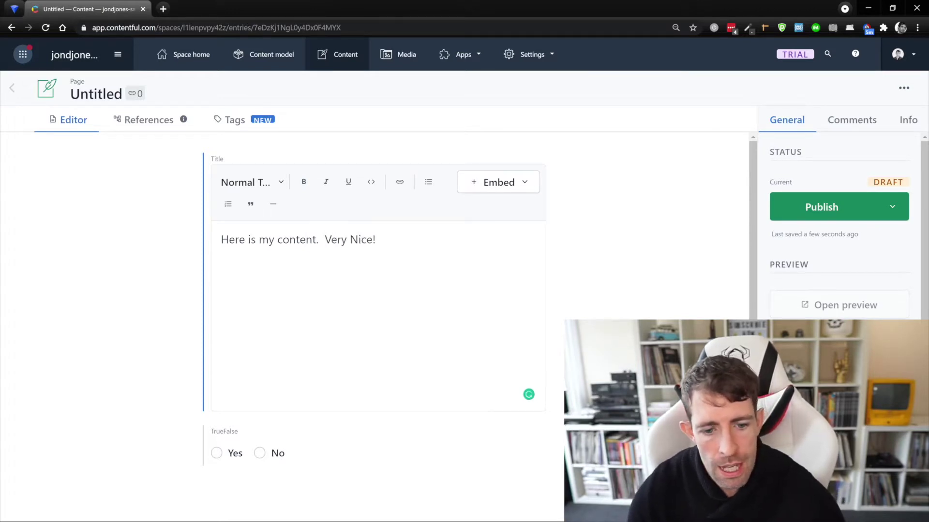
pyautogui.press('Tab')
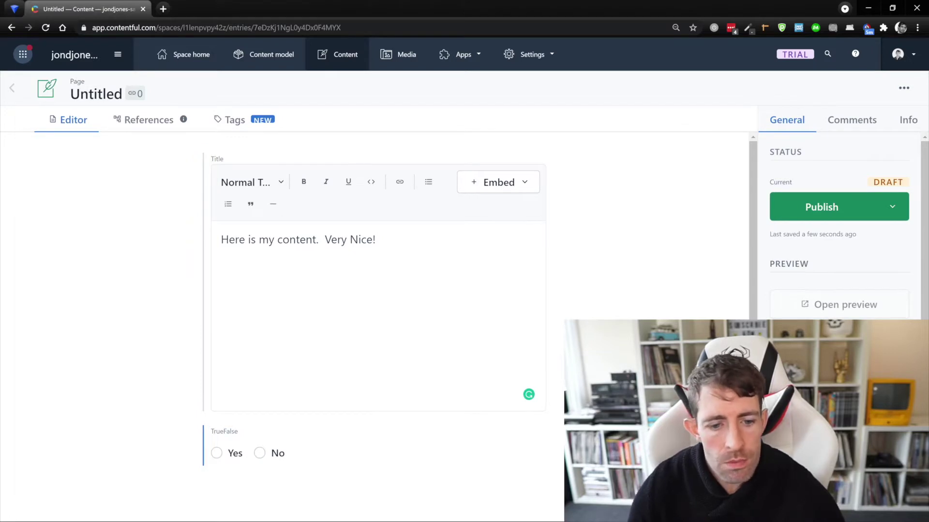
pyautogui.press('space')
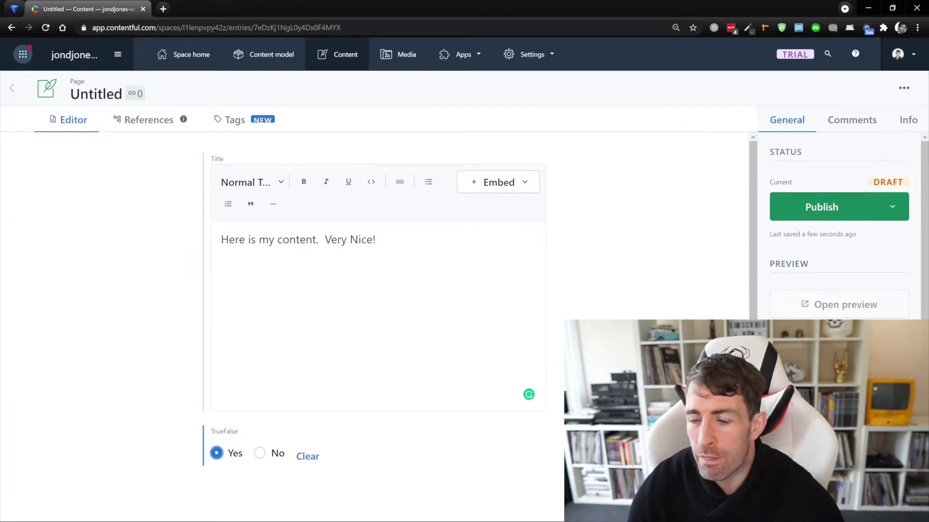
# Publish the Page entry and return to the content model overview
pyautogui.click(821, 207)
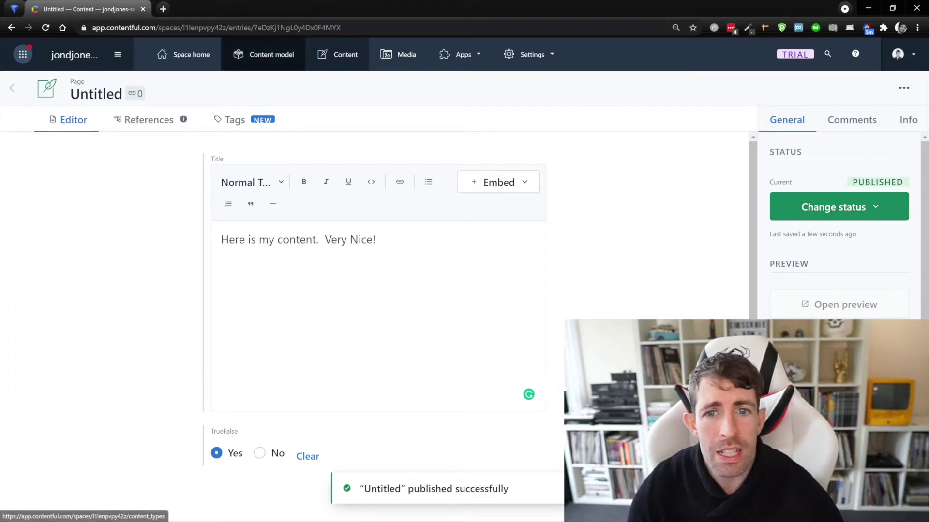
pyautogui.click(265, 54)
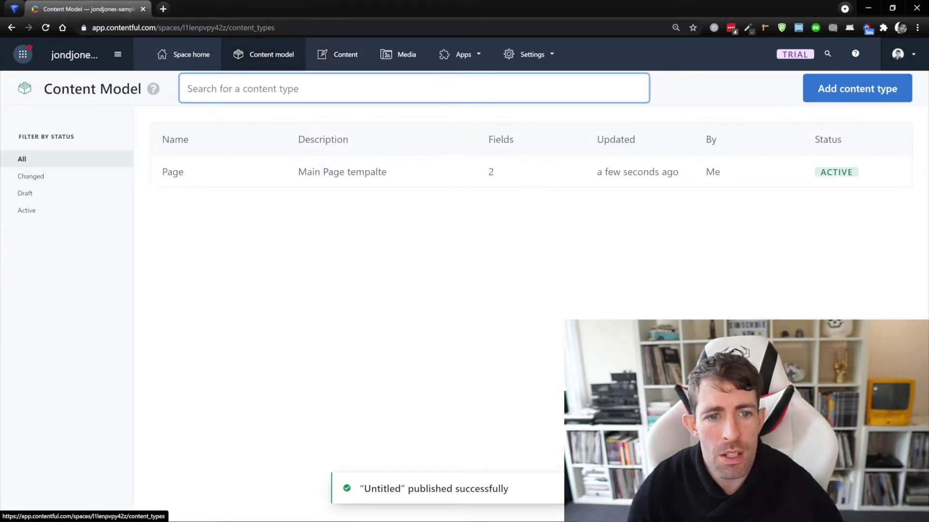